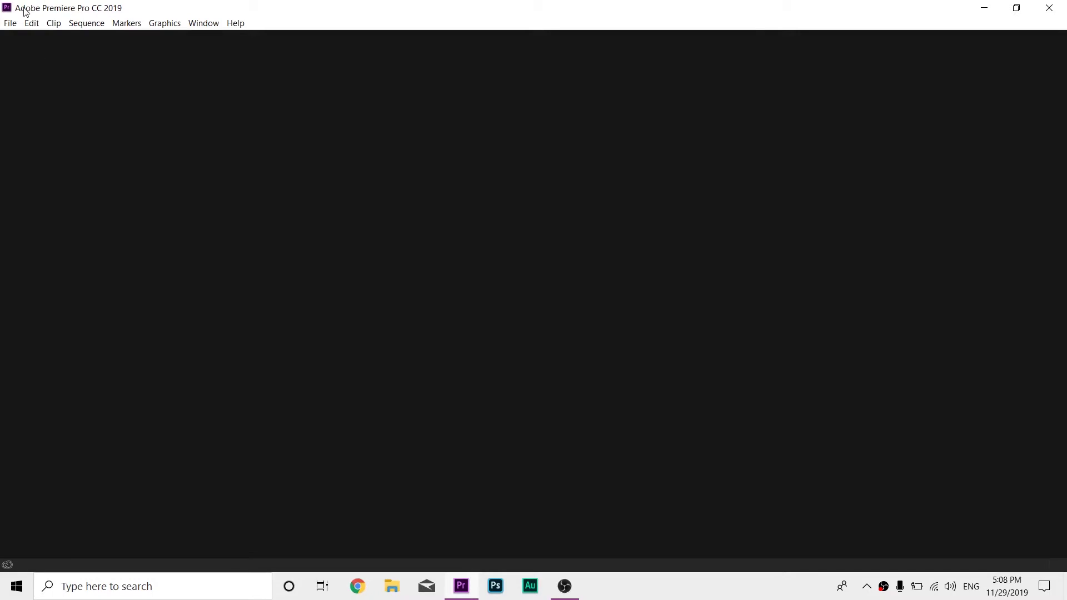
- Start a new project from the File menu and confirm its New Project settings
{"action": "left_click", "coordinate": [32, 23]}
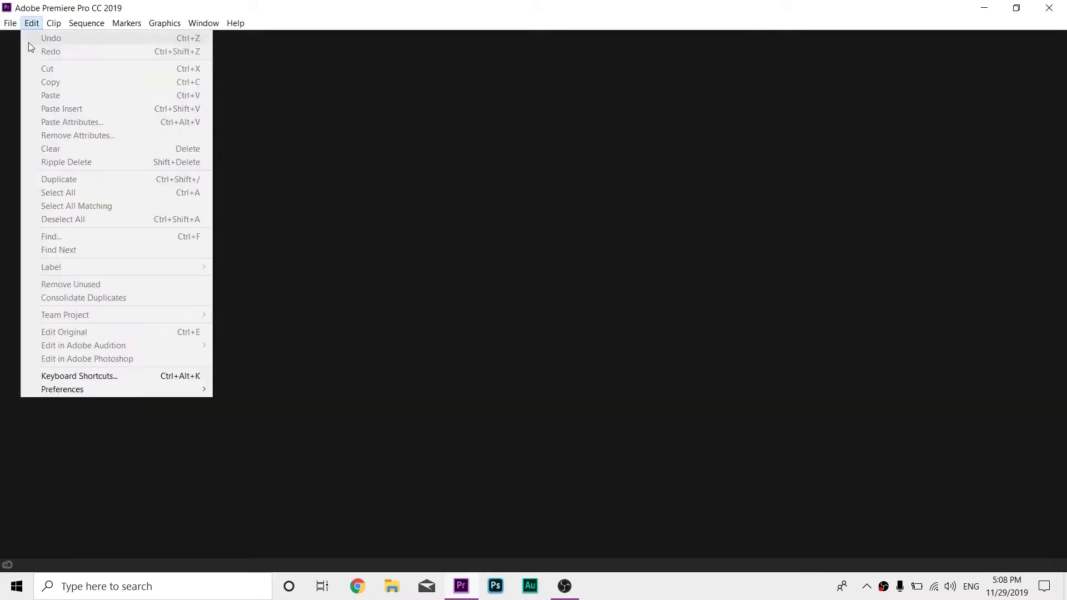
{"action": "mouse_move", "coordinate": [9, 27]}
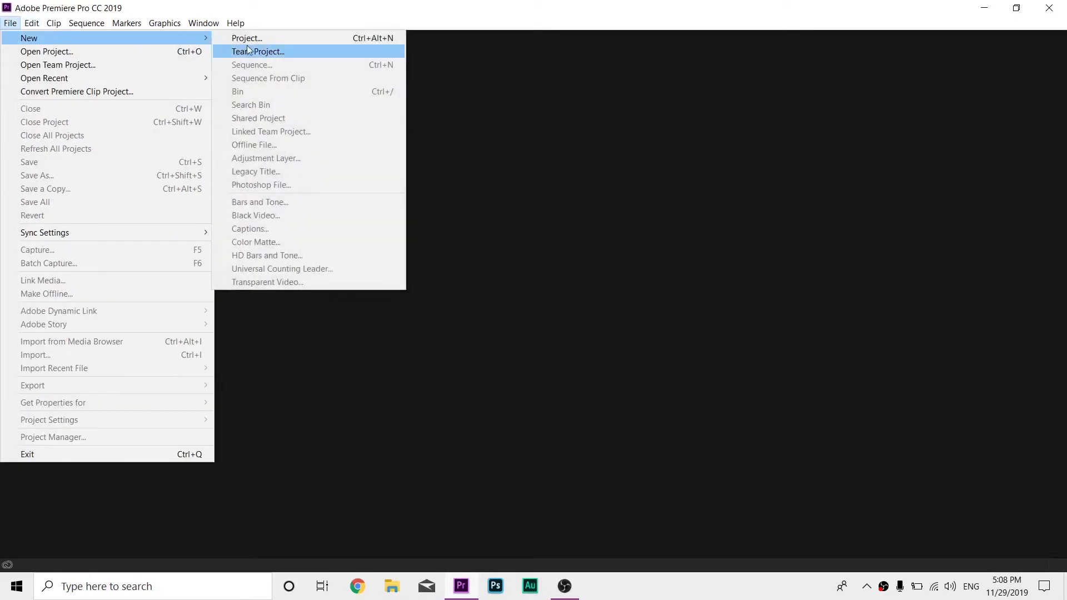
{"action": "left_click", "coordinate": [250, 37]}
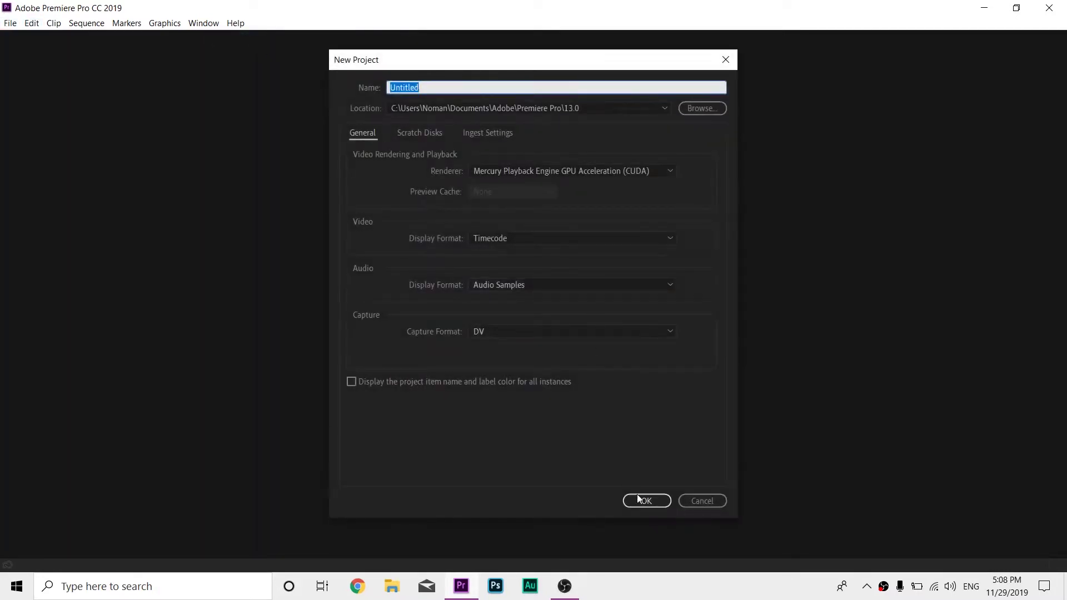
{"action": "left_click", "coordinate": [641, 501]}
- Create the Untitled project and check the empty Project panel's context options
{"action": "left_click", "coordinate": [581, 308]}
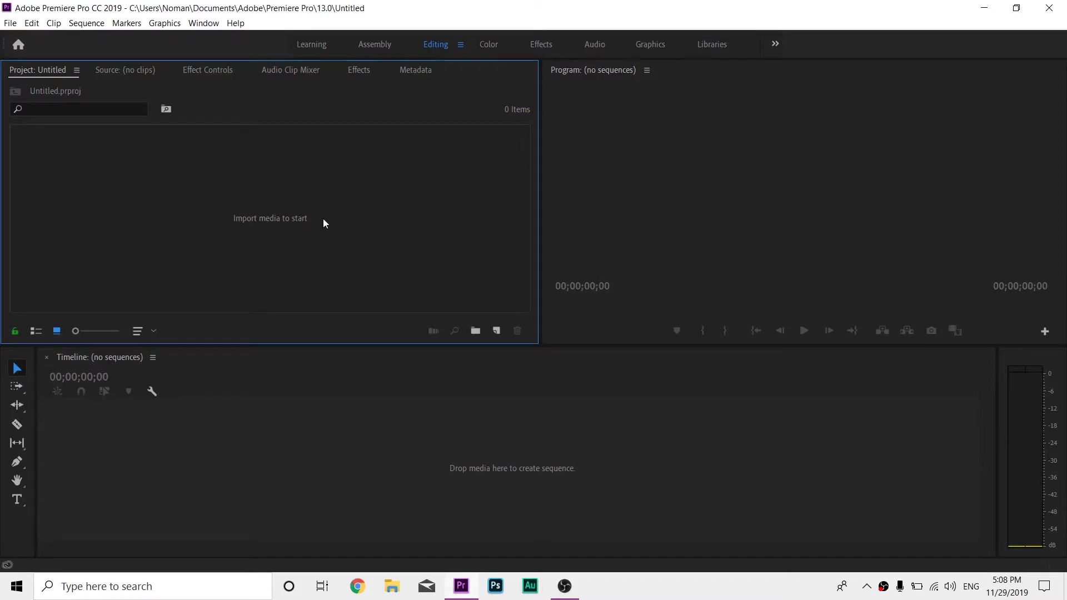
{"action": "right_click", "coordinate": [282, 200]}
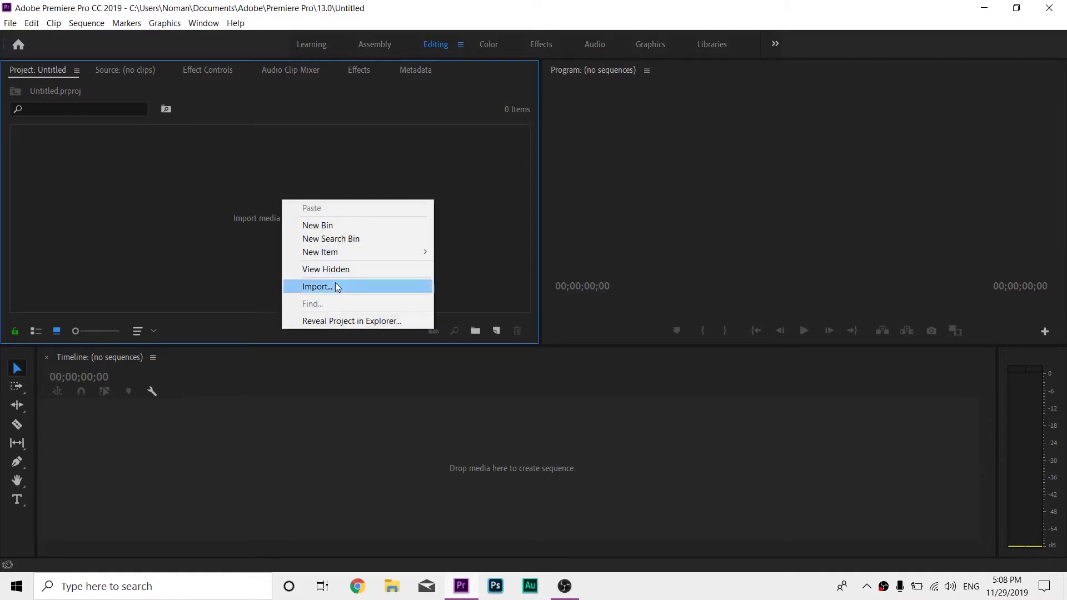
{"action": "left_click", "coordinate": [183, 204]}
- Browse the menus to bring up the Preferences categories list
{"action": "left_click", "coordinate": [10, 23]}
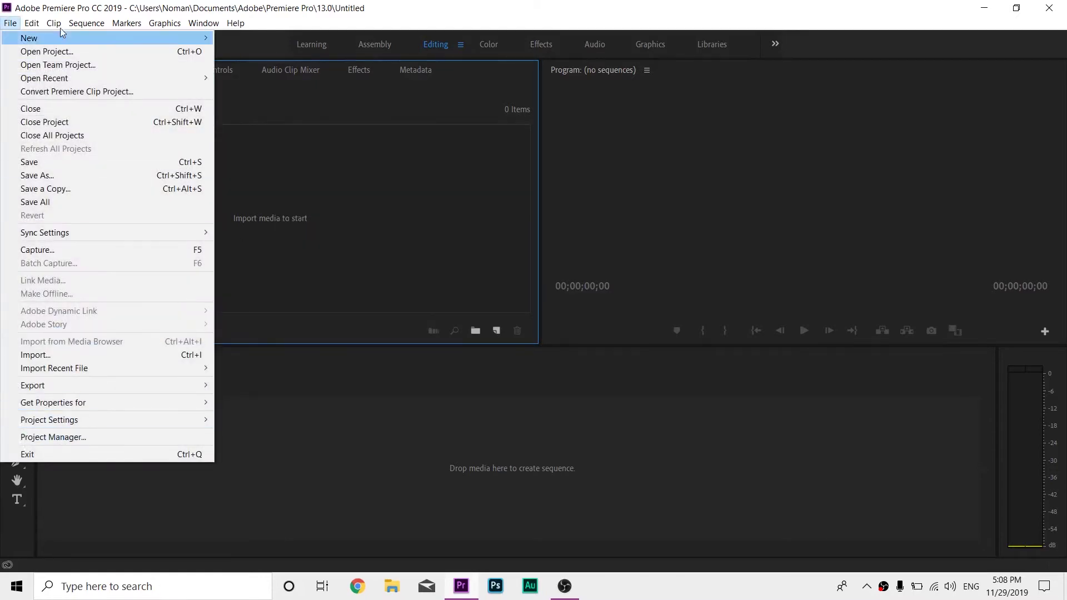
{"action": "mouse_move", "coordinate": [32, 22]}
{"action": "mouse_move", "coordinate": [145, 389]}
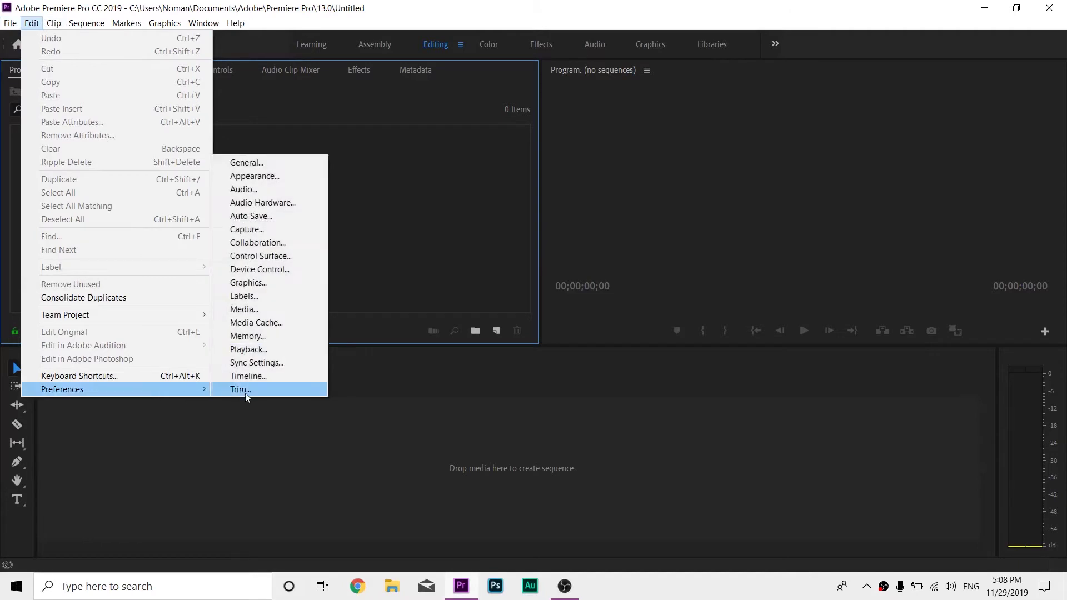
- Confirm 1.00-second video transition and 3.00-second still image defaults in Timeline preferences
{"action": "left_click", "coordinate": [268, 366]}
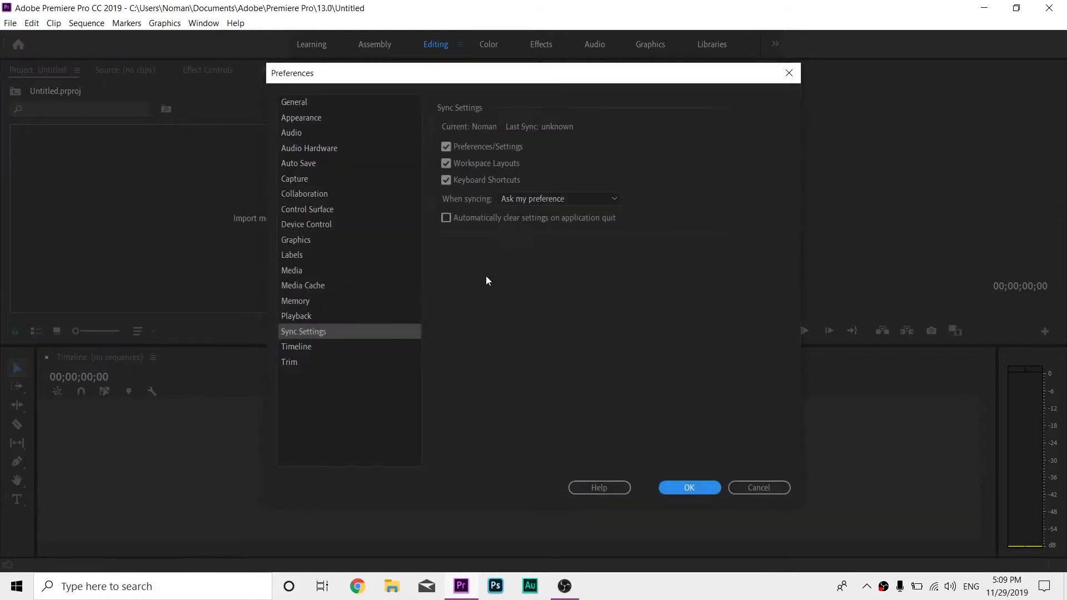
{"action": "left_click", "coordinate": [298, 347]}
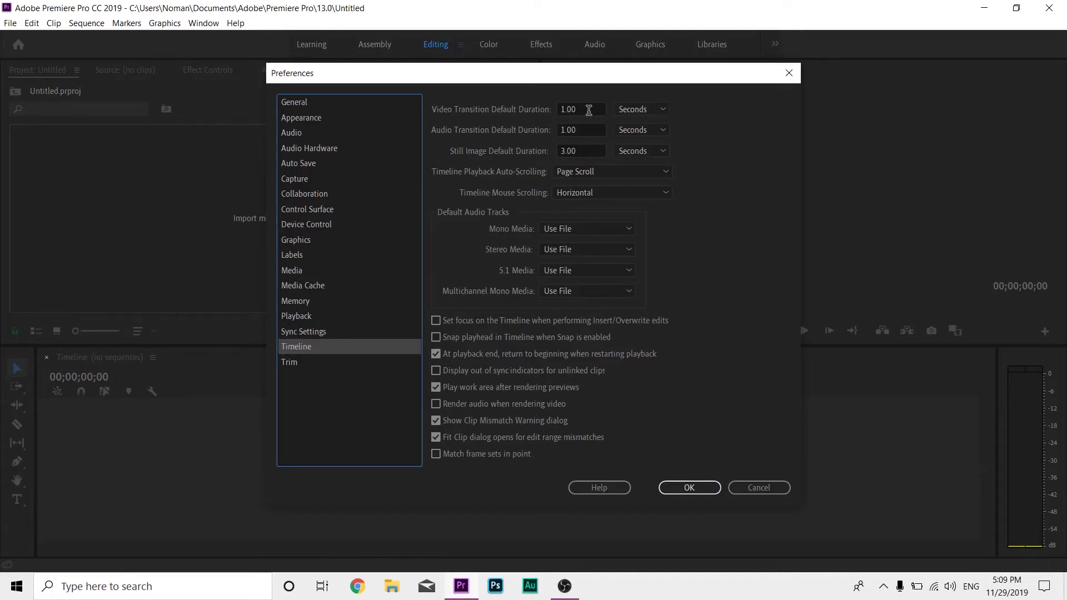
{"action": "left_click", "coordinate": [589, 111]}
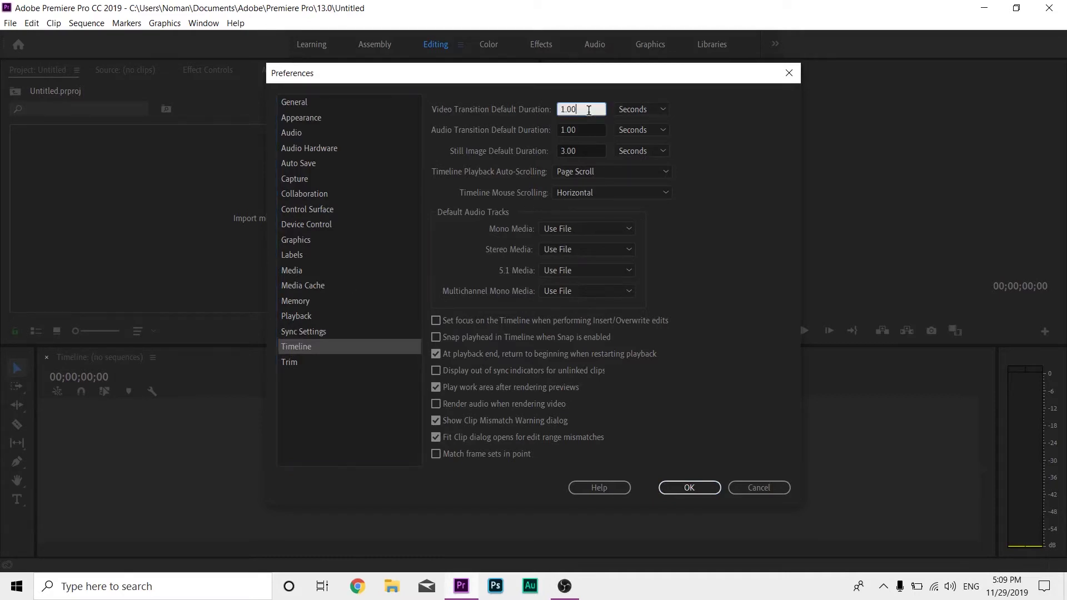
{"action": "left_click", "coordinate": [593, 152]}
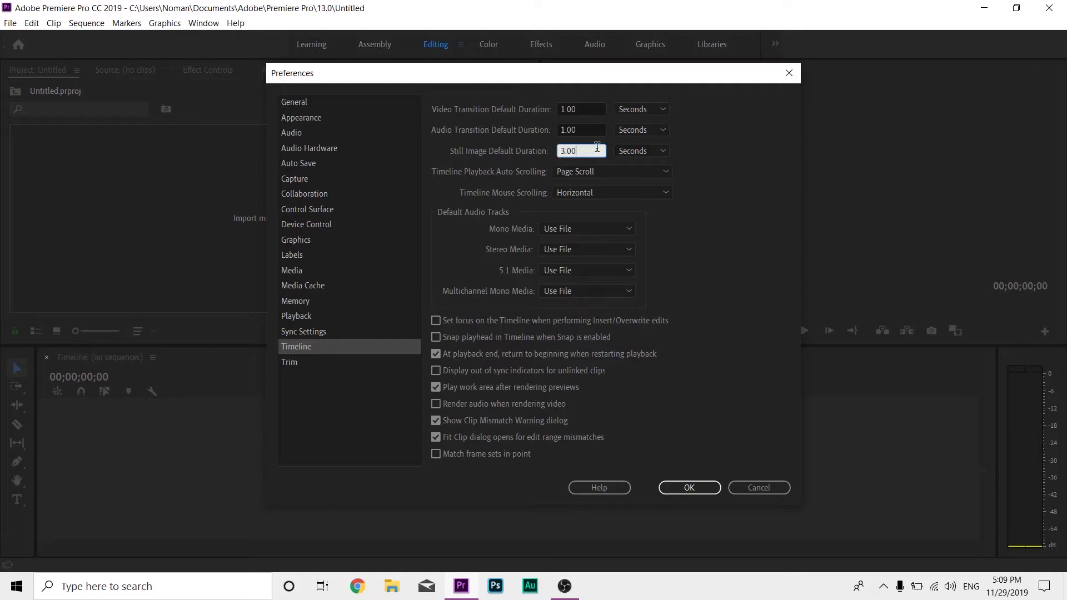
{"action": "left_click", "coordinate": [688, 489]}
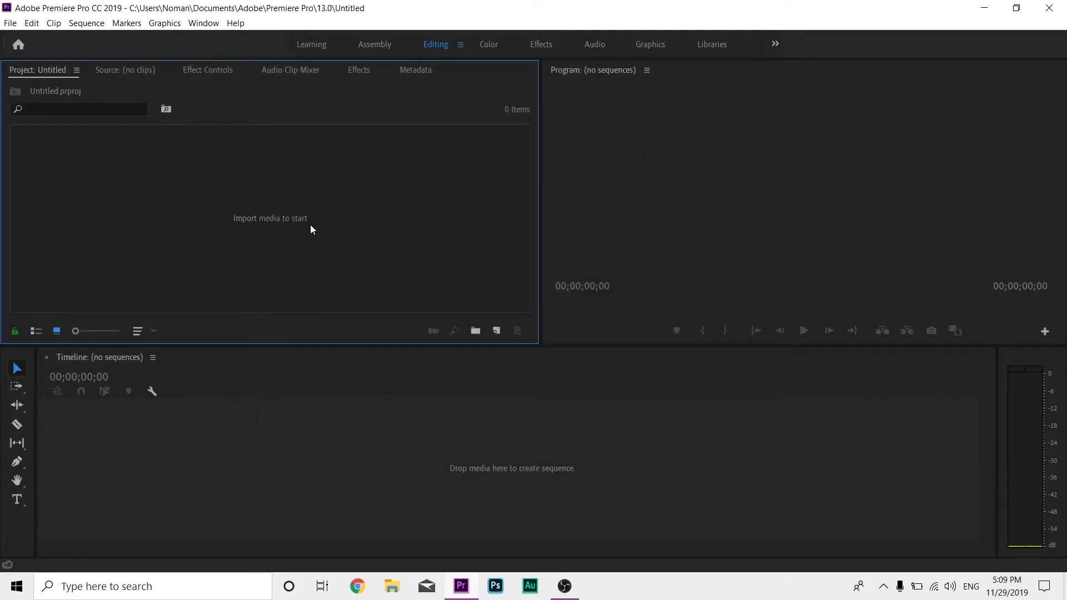
- Import all 47 photos from Pictures > New folder > JPEG into the project
{"action": "double_click", "coordinate": [310, 225]}
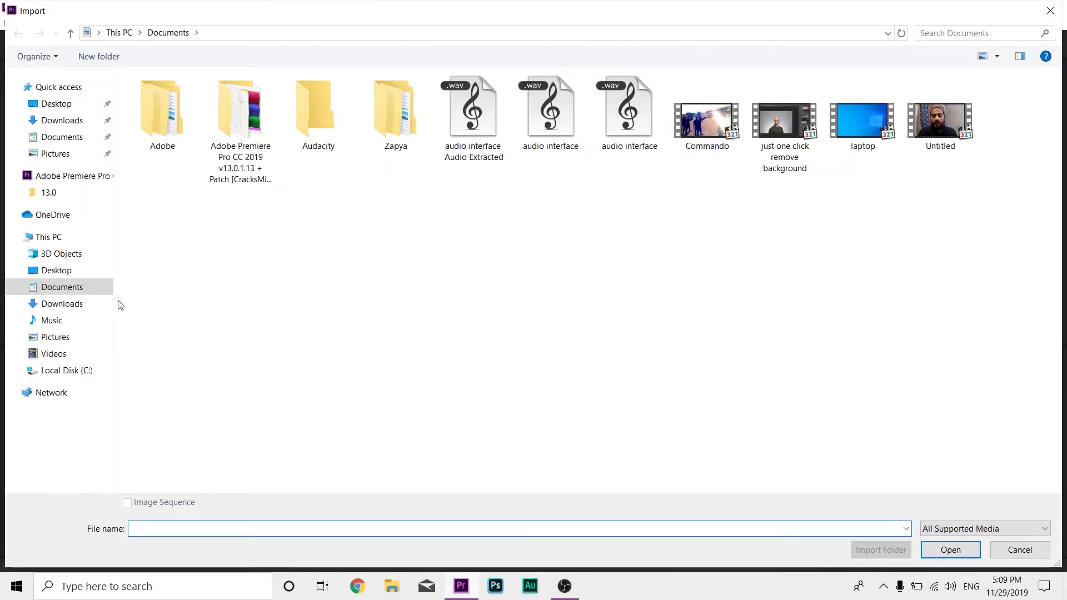
{"action": "left_click", "coordinate": [69, 305]}
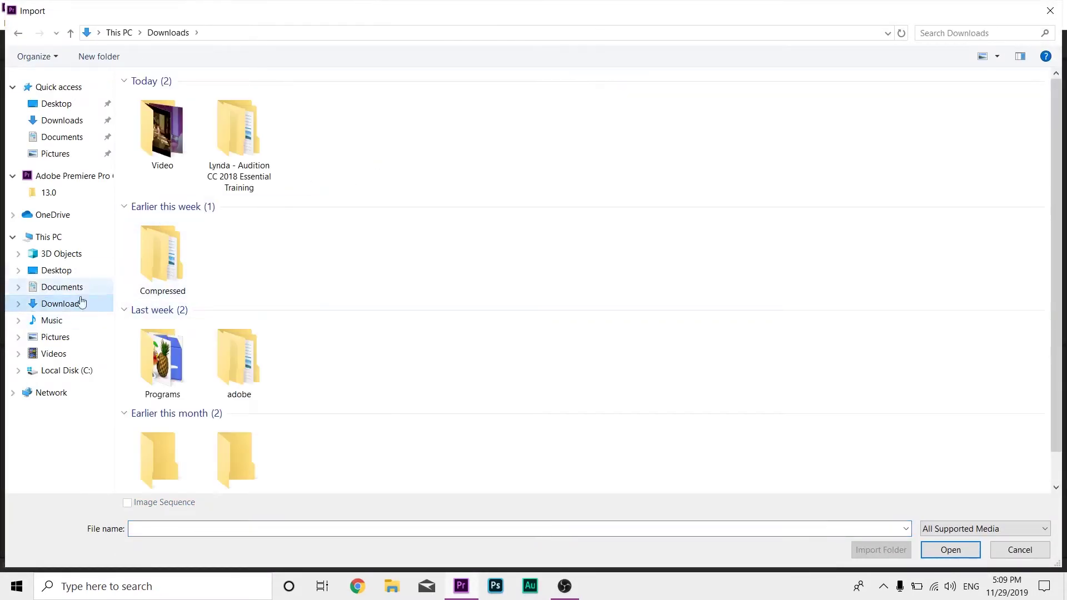
{"action": "left_click", "coordinate": [75, 338]}
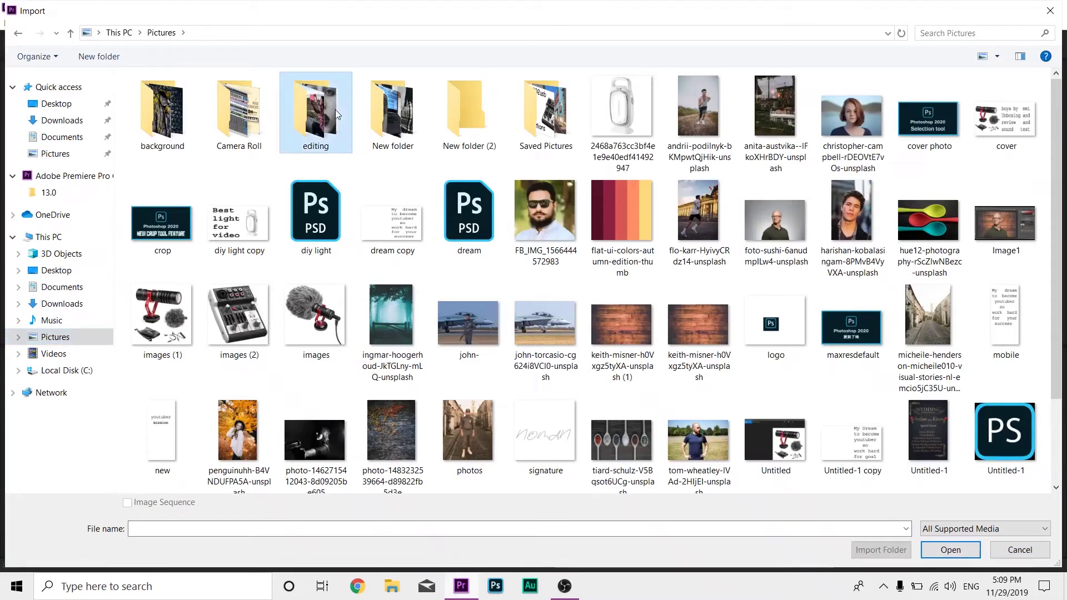
{"action": "double_click", "coordinate": [335, 109]}
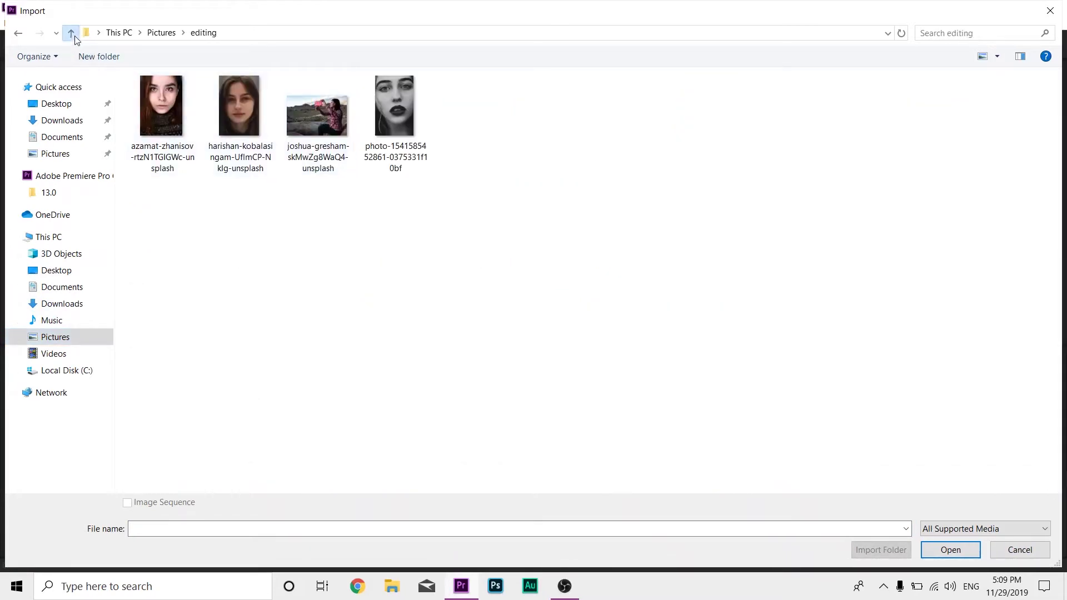
{"action": "left_click", "coordinate": [71, 32]}
{"action": "double_click", "coordinate": [405, 127]}
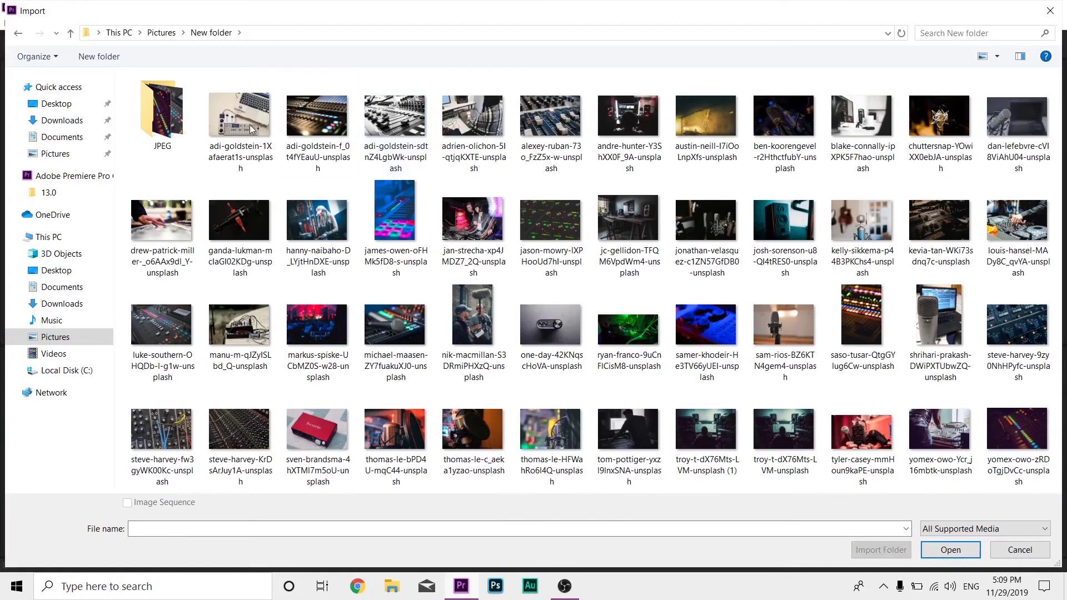
{"action": "double_click", "coordinate": [158, 115]}
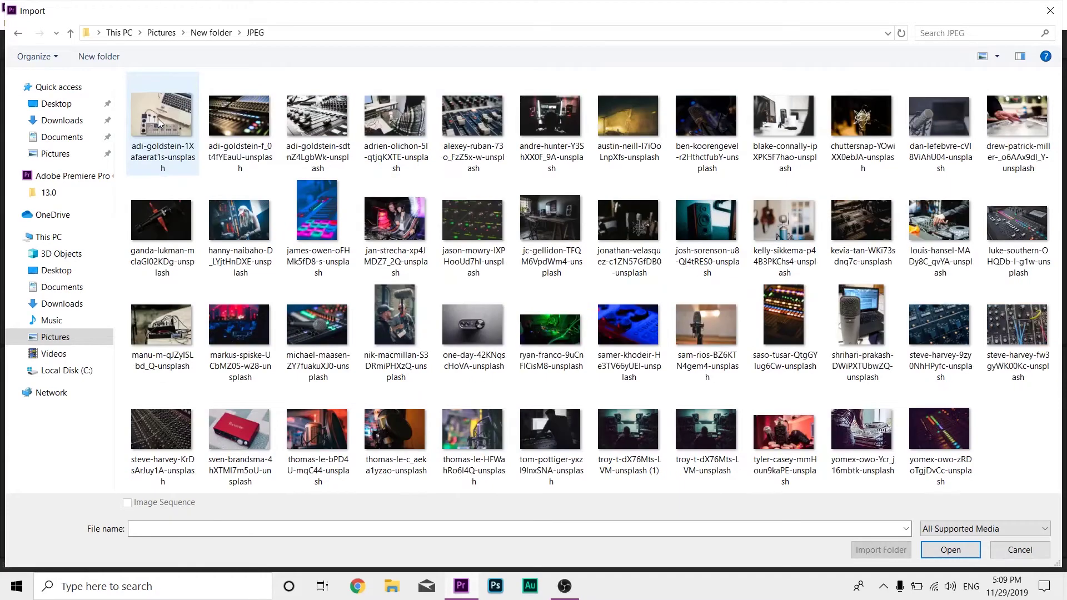
{"action": "key", "text": "ctrl+a"}
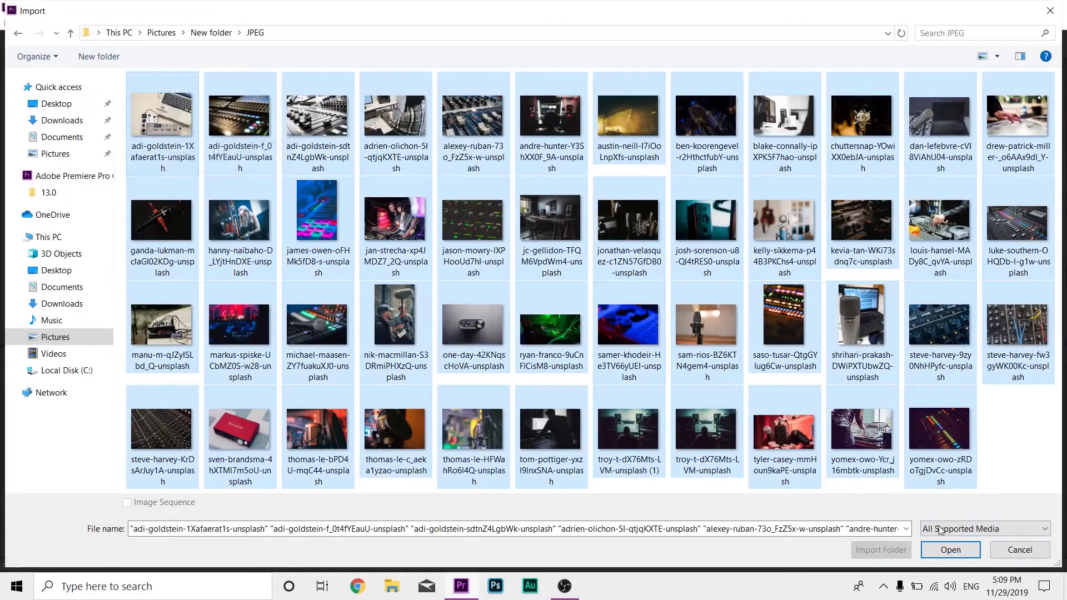
{"action": "left_click", "coordinate": [944, 551]}
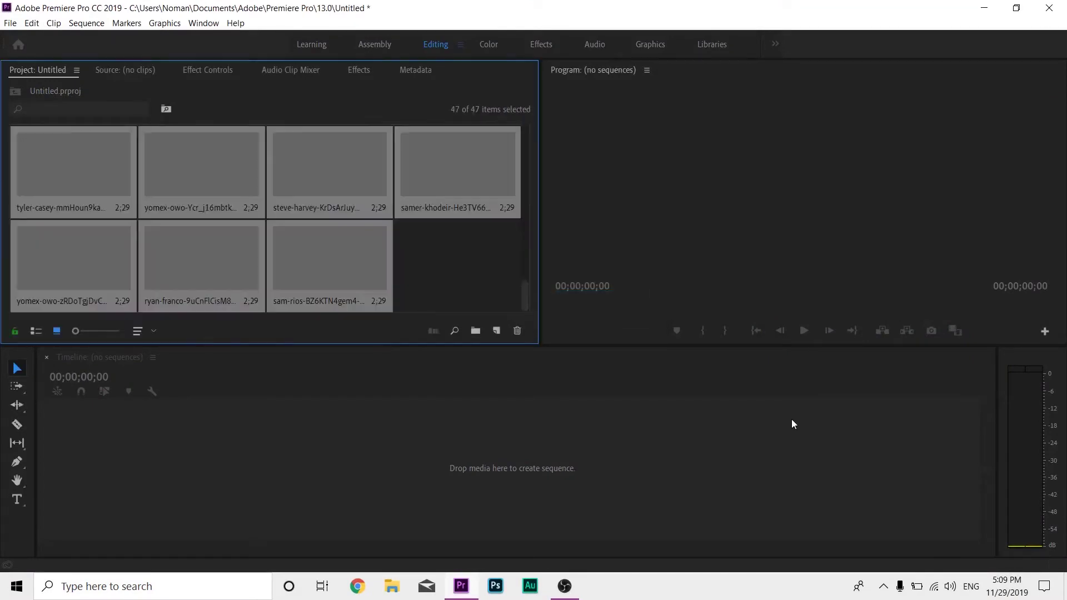
- Import the Mein lajpalan song video from Downloads\Video and load it in the Source monitor
{"action": "double_click", "coordinate": [466, 265]}
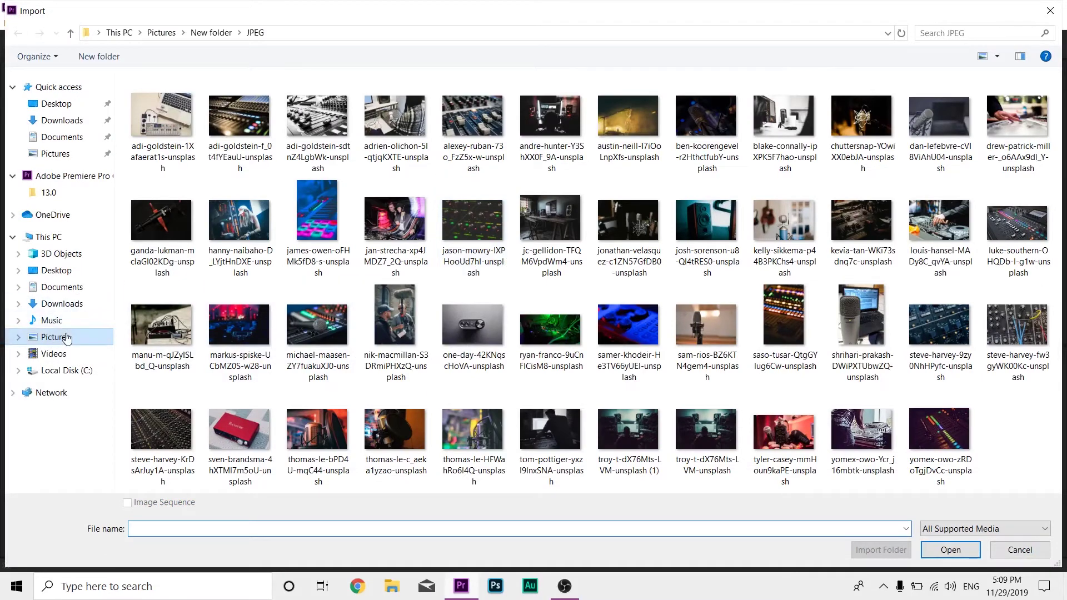
{"action": "left_click", "coordinate": [56, 354]}
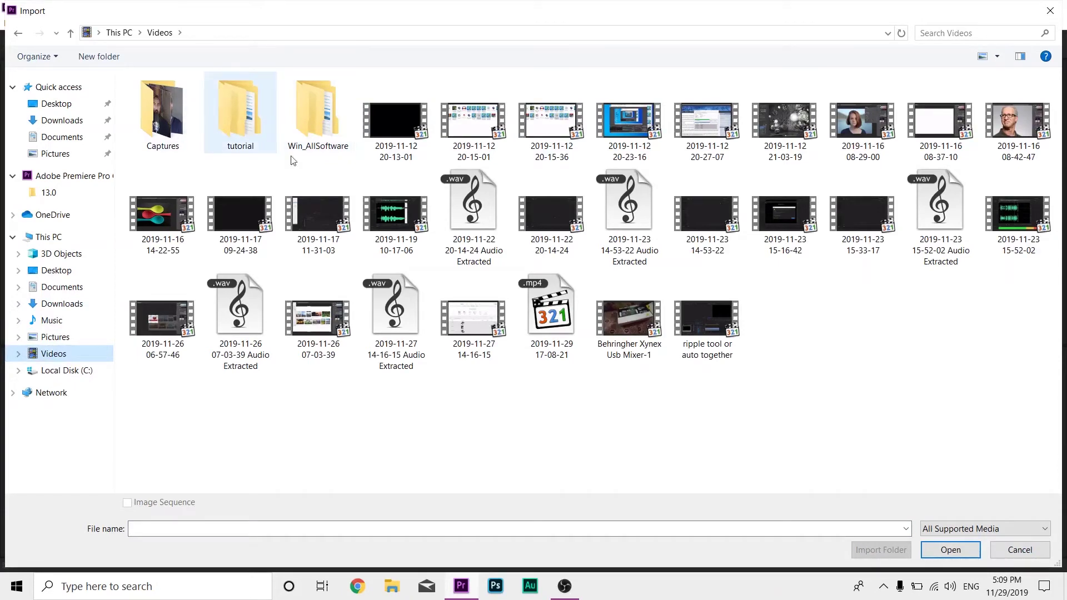
{"action": "left_click", "coordinate": [62, 304]}
{"action": "double_click", "coordinate": [186, 139]}
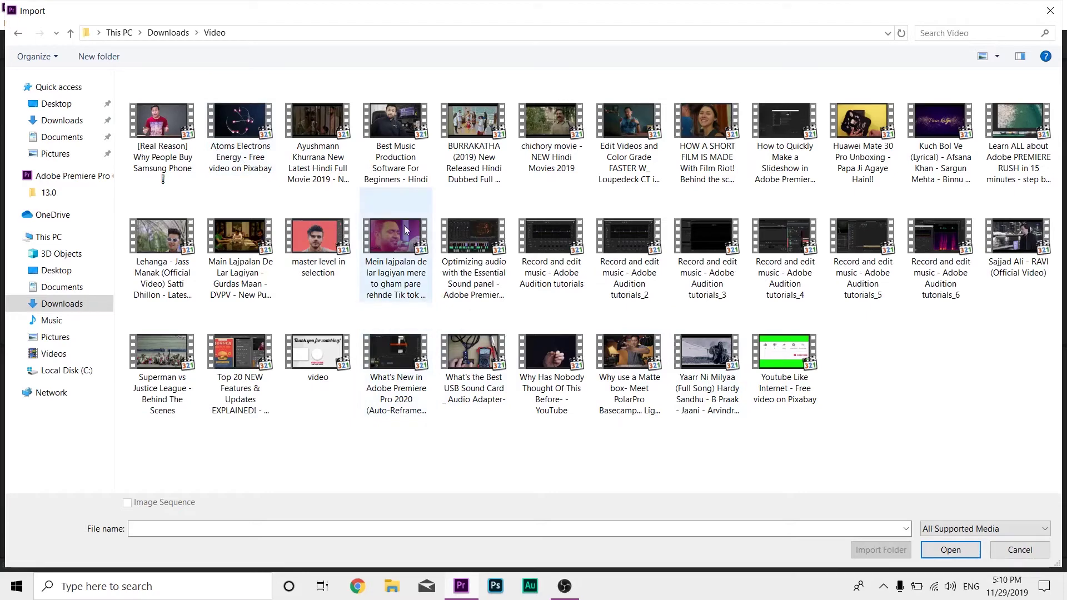
{"action": "left_click", "coordinate": [383, 260]}
{"action": "left_click", "coordinate": [945, 549]}
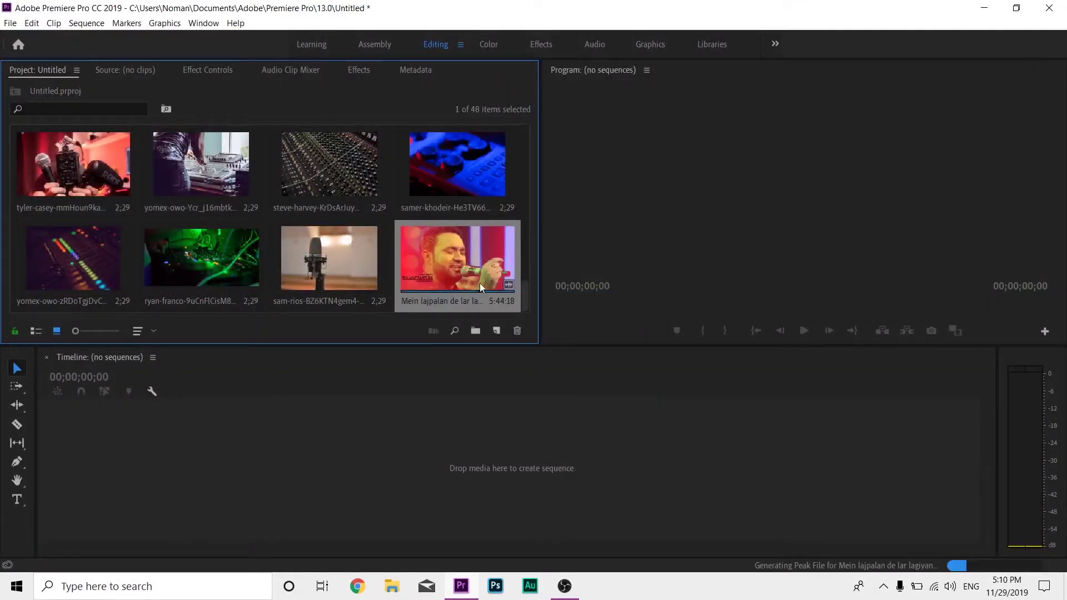
{"action": "double_click", "coordinate": [475, 269]}
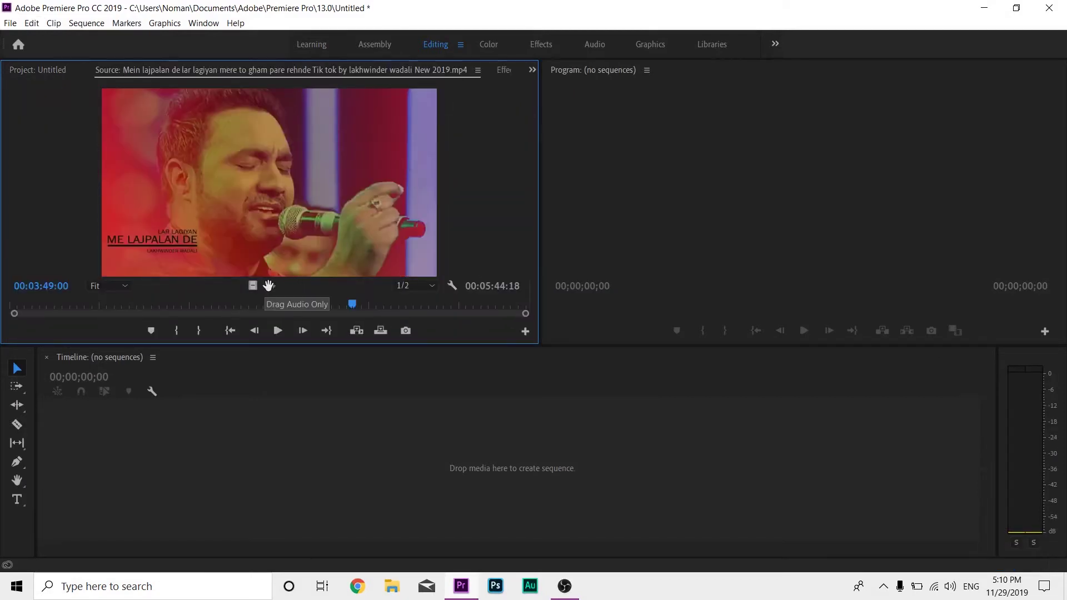
- Drag only the song's audio into a new sequence on A1, then return to the Project bin
{"action": "mouse_move", "coordinate": [264, 286]}
{"action": "left_mouse_down"}
{"action": "mouse_move", "coordinate": [220, 504]}
{"action": "mouse_move", "coordinate": [156, 492]}
{"action": "left_mouse_up"}
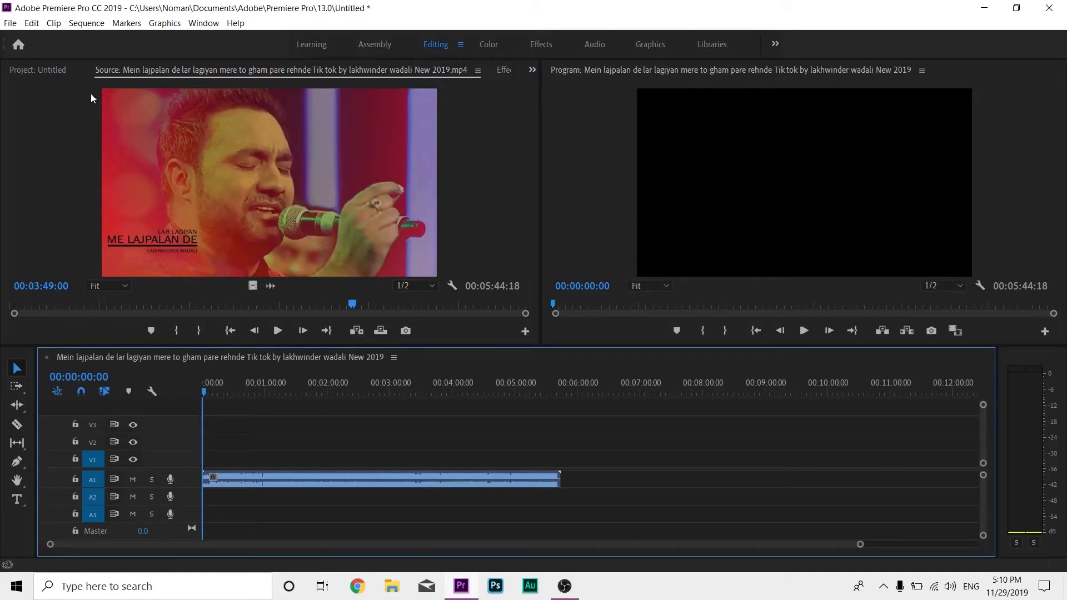
{"action": "left_click", "coordinate": [36, 71]}
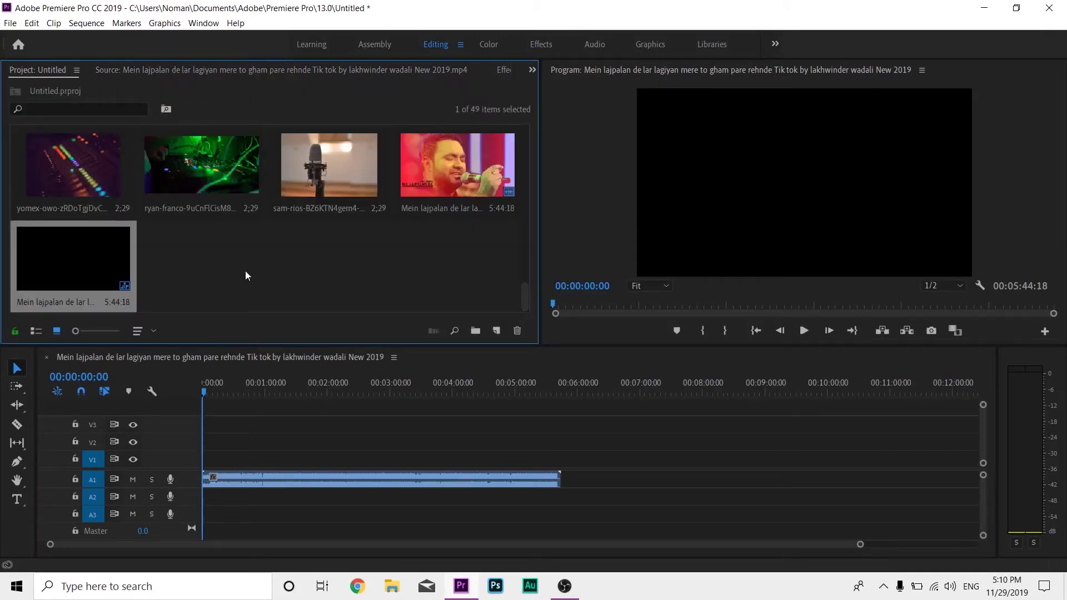
- Place the 47 photos on V1 and trim the song clip's start and end on A1
{"action": "key", "text": "ctrl+a"}
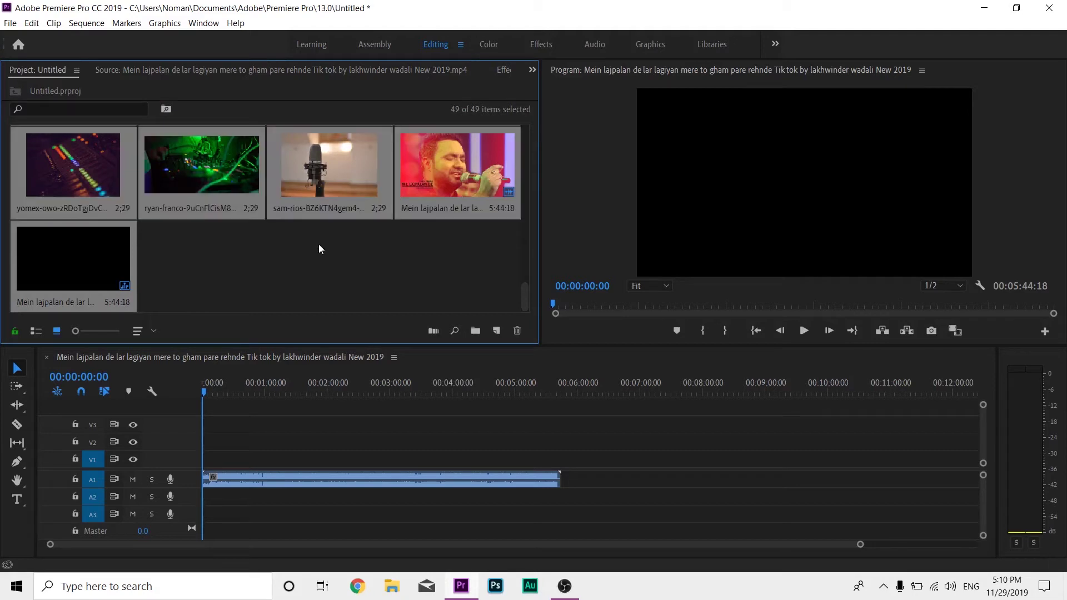
{"action": "left_click", "coordinate": [440, 178], "text": "ctrl"}
{"action": "left_click", "coordinate": [109, 260], "text": "ctrl"}
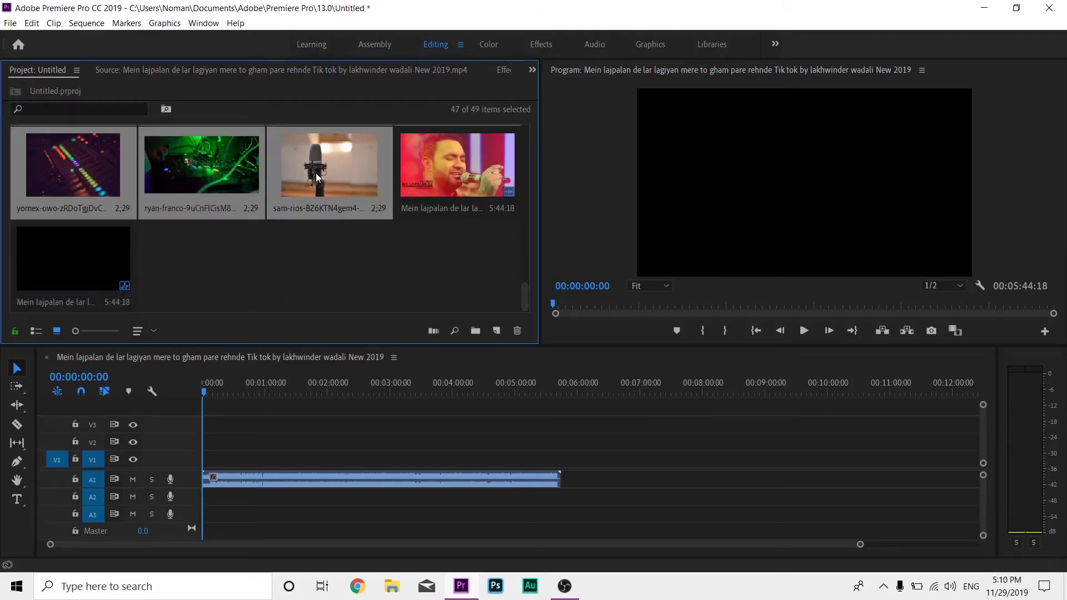
{"action": "left_click_drag", "start_coordinate": [318, 177], "coordinate": [275, 466]}
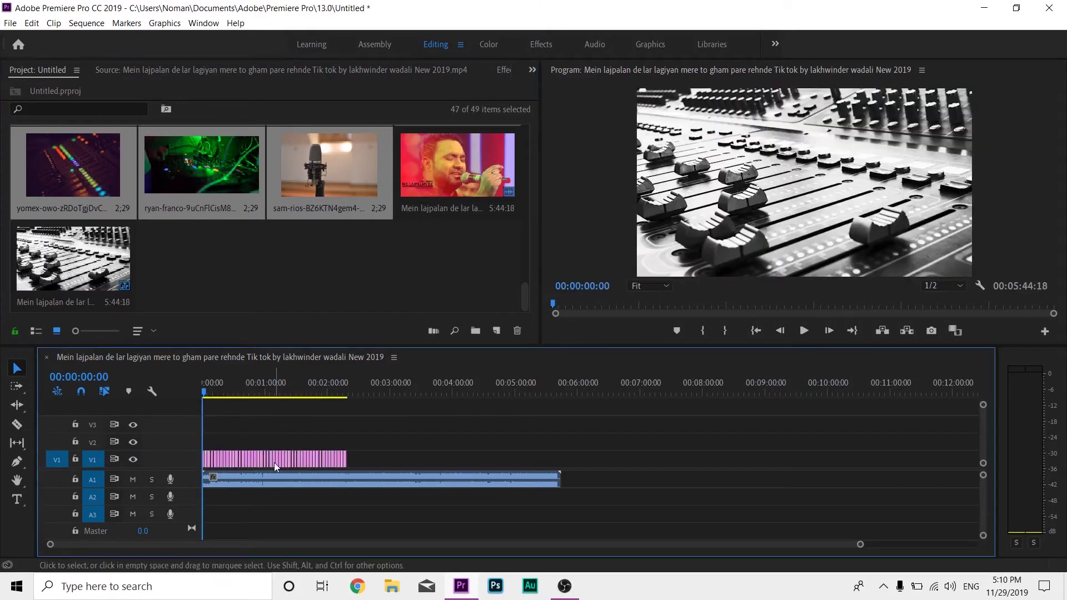
{"action": "mouse_move", "coordinate": [205, 482]}
{"action": "left_mouse_down"}
{"action": "mouse_move", "coordinate": [392, 485]}
{"action": "mouse_move", "coordinate": [243, 488]}
{"action": "left_mouse_up"}
{"action": "left_click_drag", "start_coordinate": [374, 481], "coordinate": [346, 479]}
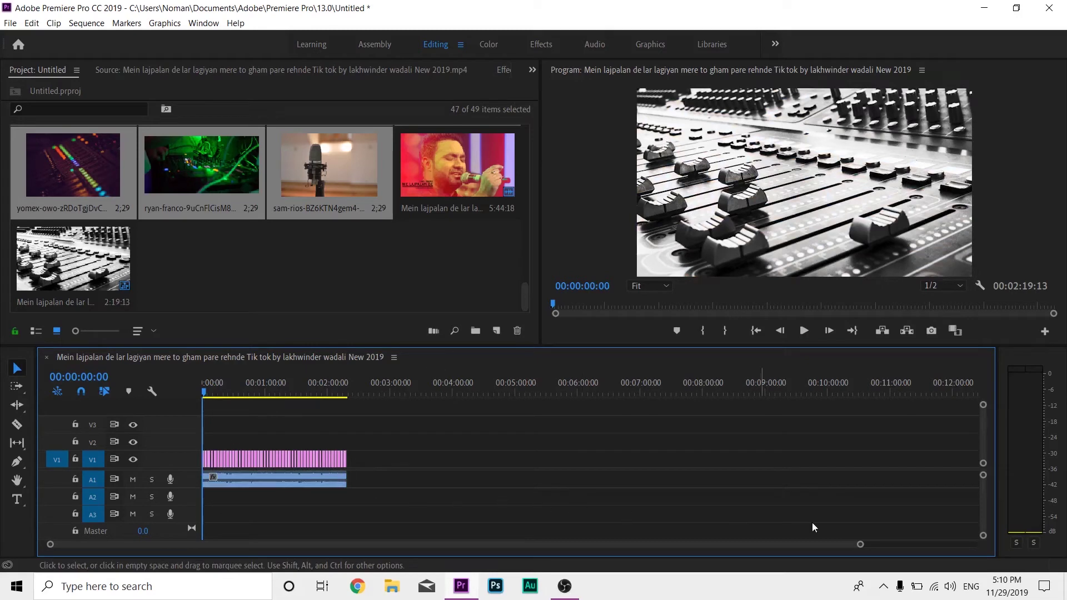
- Trim the song to end with the photos at 00:02:19:13, scrub through, and return to start
{"action": "left_click_drag", "start_coordinate": [861, 545], "coordinate": [641, 556]}
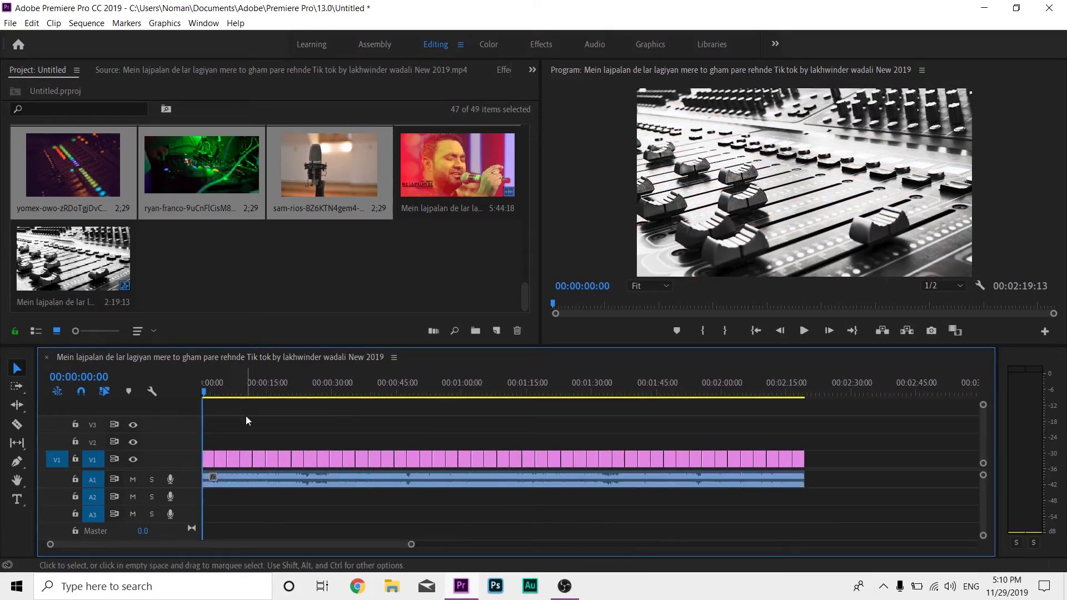
{"action": "left_click_drag", "start_coordinate": [248, 420], "coordinate": [714, 424]}
{"action": "key", "text": "Home"}
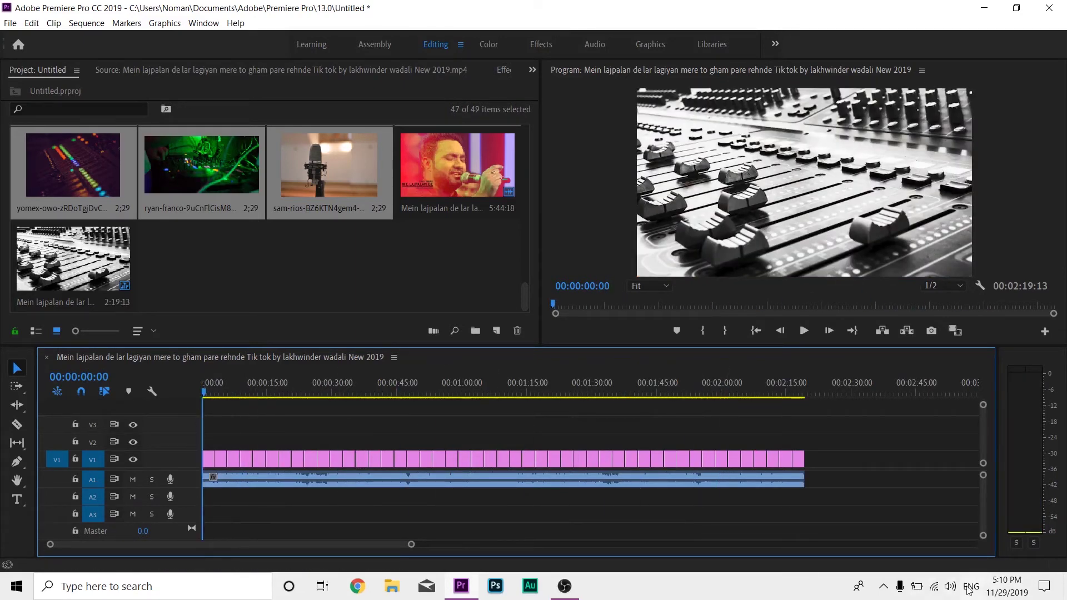
- Mute the computer's speakers and return focus to the timeline
{"action": "left_click", "coordinate": [950, 587]}
{"action": "left_click", "coordinate": [864, 553]}
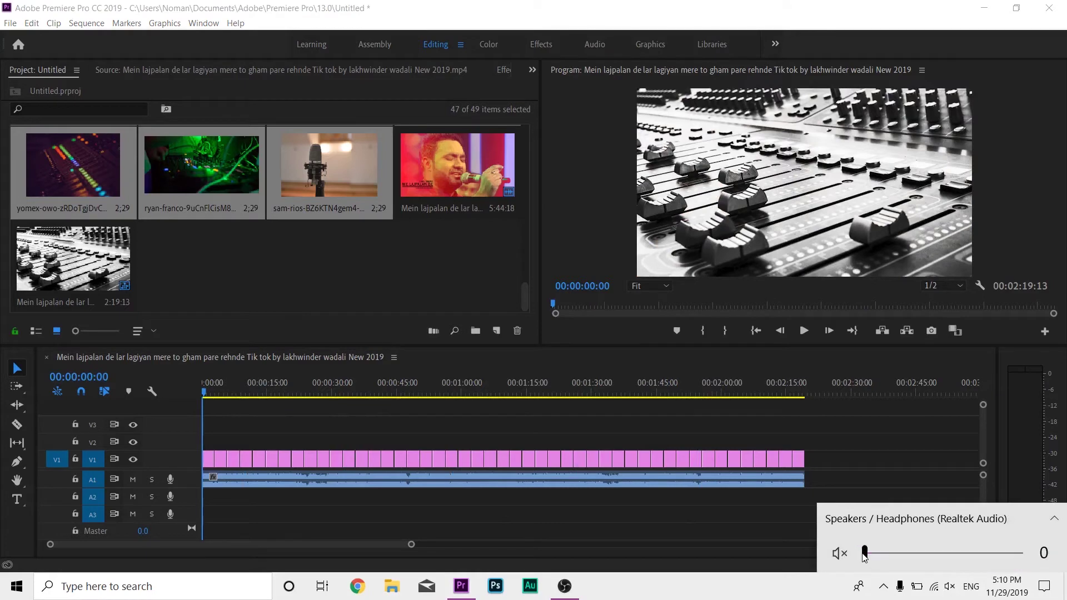
{"action": "left_click", "coordinate": [707, 535]}
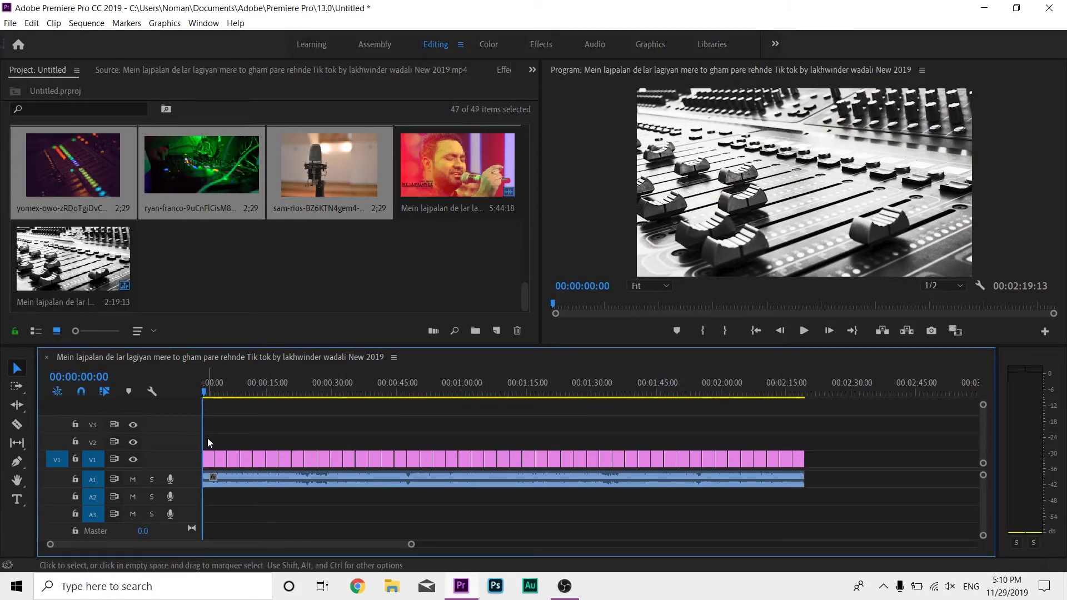
- Apply the default transition at every cut between the V1 photo clips
{"action": "mouse_move", "coordinate": [207, 438]}
{"action": "left_mouse_down"}
{"action": "mouse_move", "coordinate": [856, 447]}
{"action": "mouse_move", "coordinate": [855, 461]}
{"action": "left_mouse_up"}
{"action": "key", "text": "shift+d"}
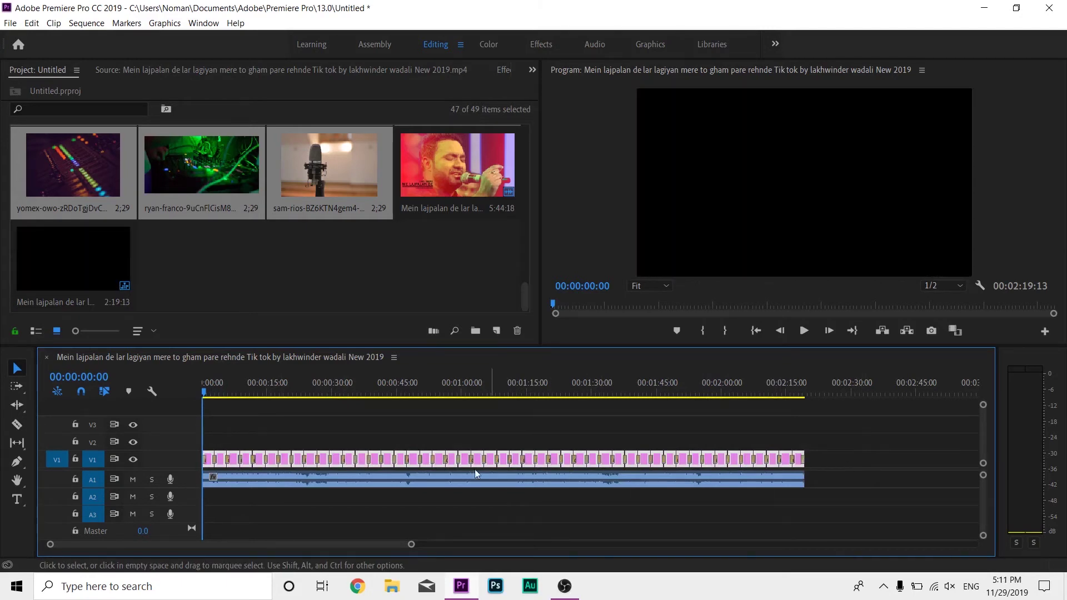
{"action": "left_click", "coordinate": [360, 414]}
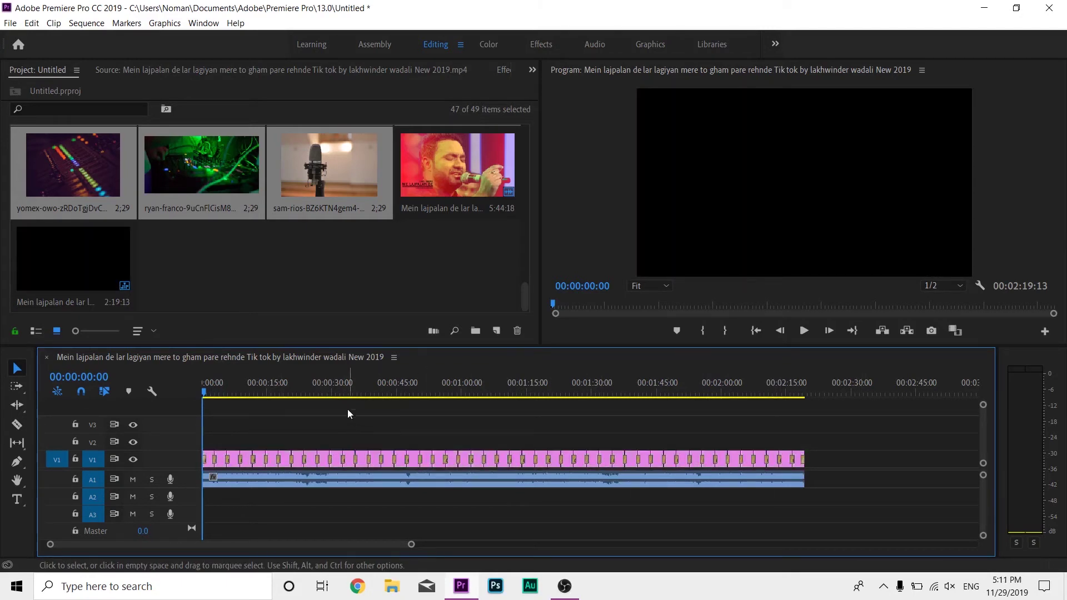
- Preview the transitions from about 00:00:32:23 and switch to the Effects workspace
{"action": "left_click", "coordinate": [345, 386]}
{"action": "key", "text": "space"}
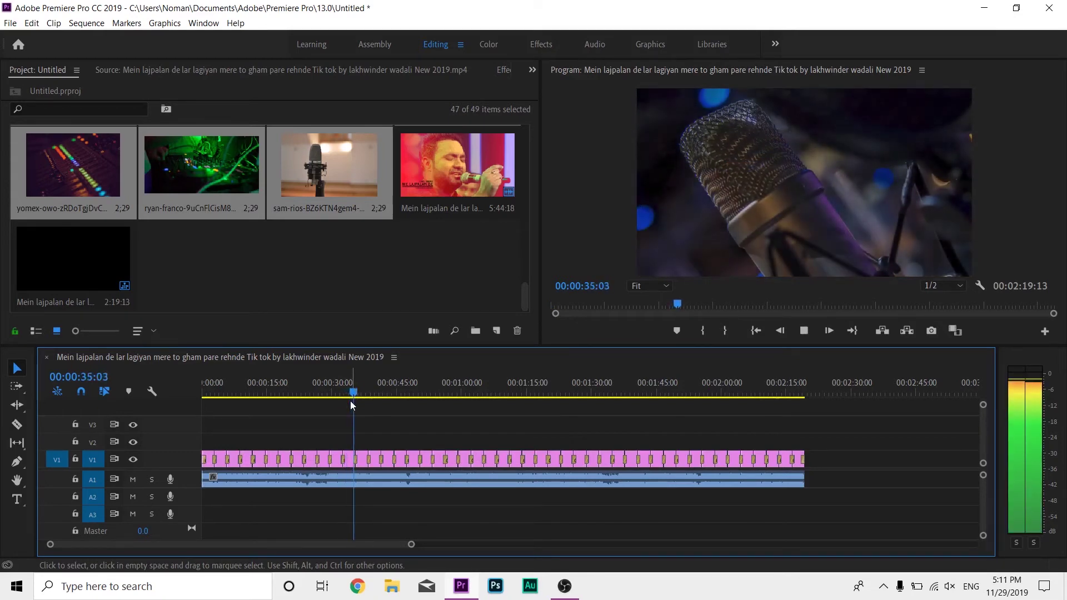
{"action": "key", "text": "space"}
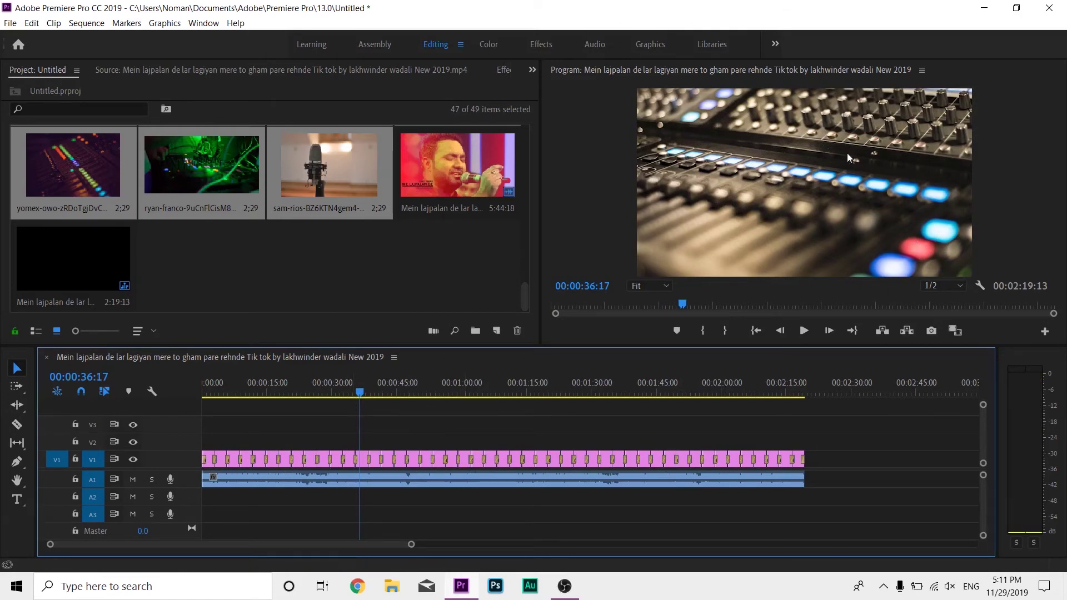
{"action": "left_click", "coordinate": [528, 44]}
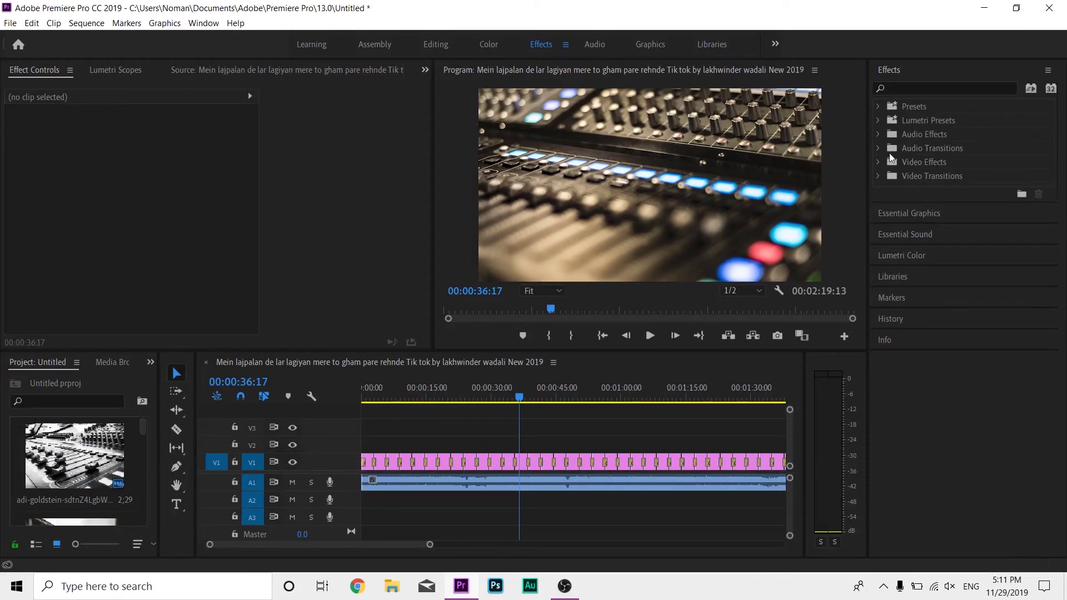
- Set Film Dissolve under Video Transitions > Dissolve as the default transition
{"action": "left_click", "coordinate": [880, 176]}
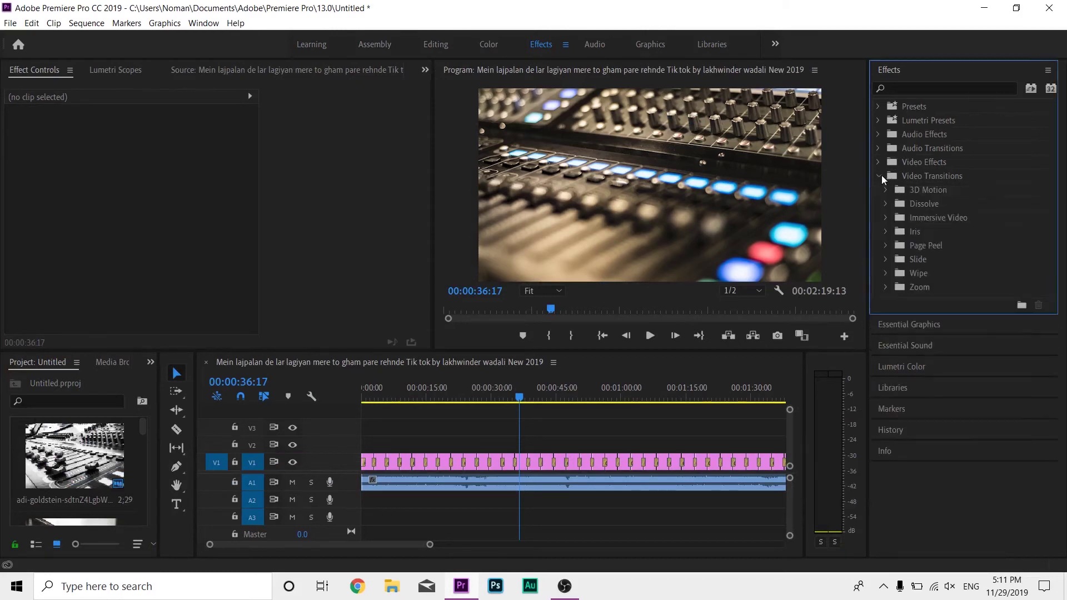
{"action": "left_click", "coordinate": [885, 204]}
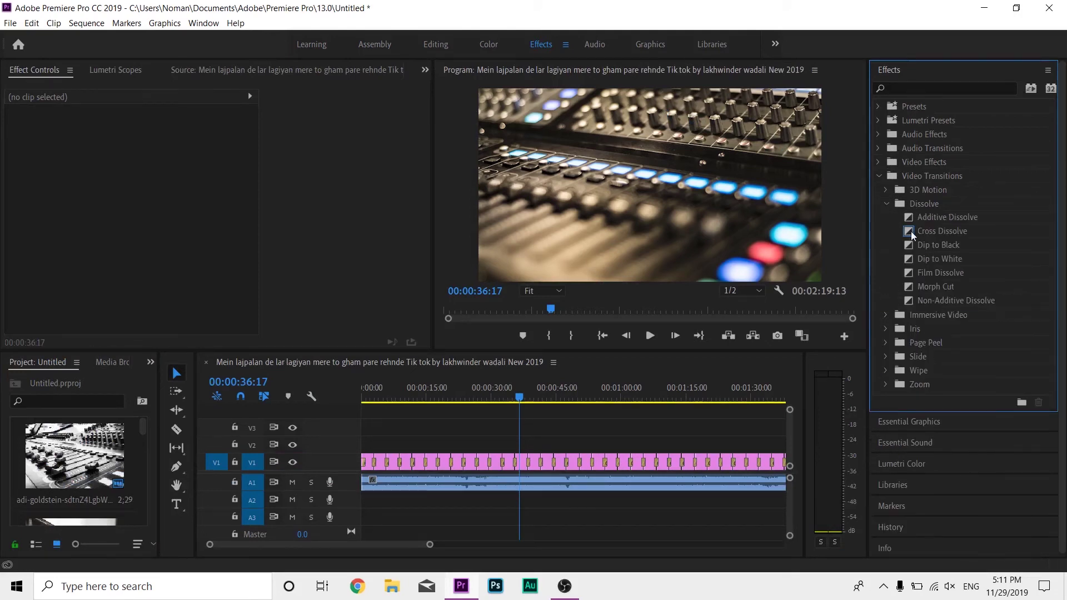
{"action": "left_click", "coordinate": [938, 245]}
{"action": "left_click", "coordinate": [925, 270]}
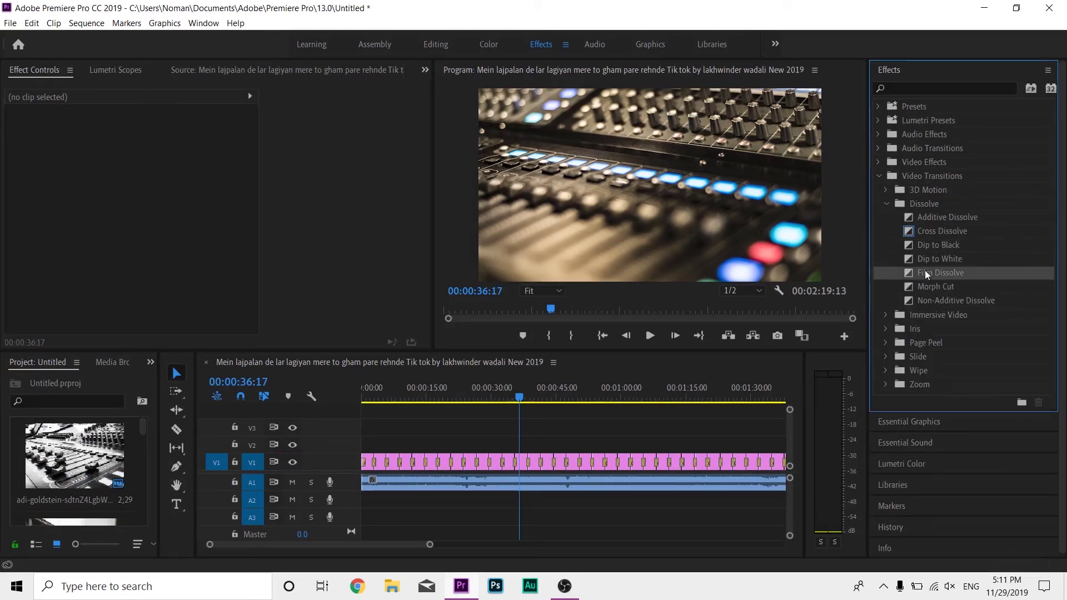
{"action": "right_click", "coordinate": [928, 272]}
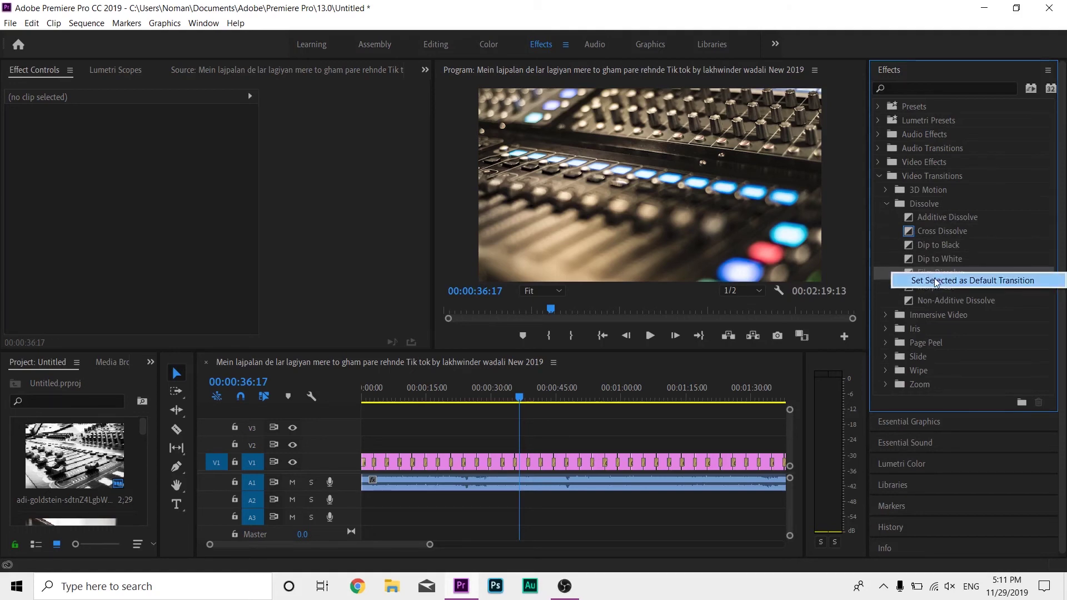
{"action": "left_click", "coordinate": [936, 281]}
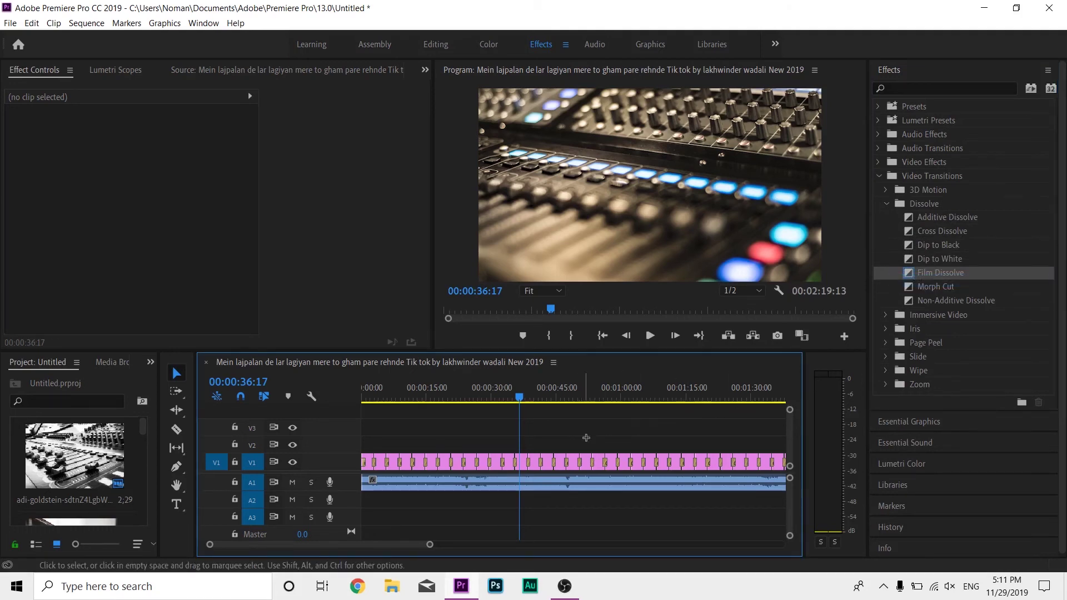
- Select and deselect the V1 photo clips, then scrub to 00:01:01:29 to see a dissolve
{"action": "left_click_drag", "start_coordinate": [586, 438], "coordinate": [755, 456]}
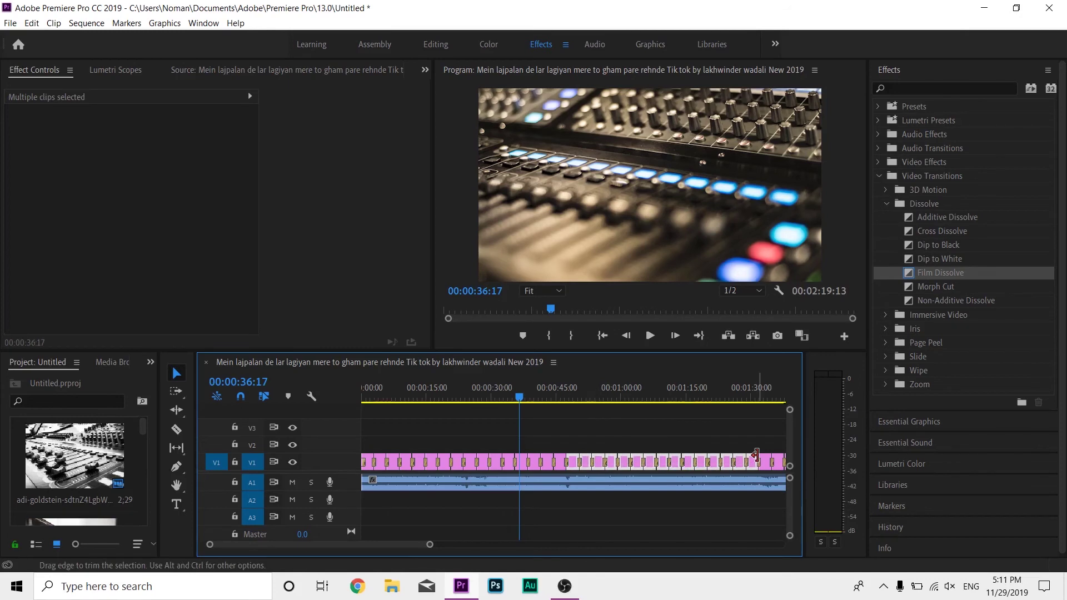
{"action": "left_click", "coordinate": [664, 420]}
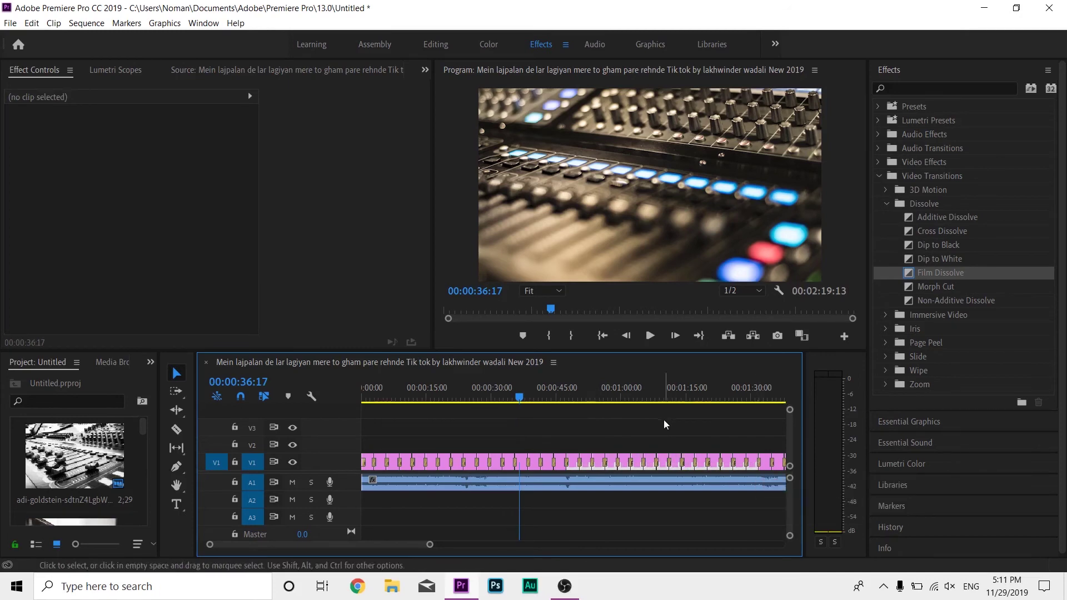
{"action": "left_click_drag", "start_coordinate": [628, 424], "coordinate": [630, 424]}
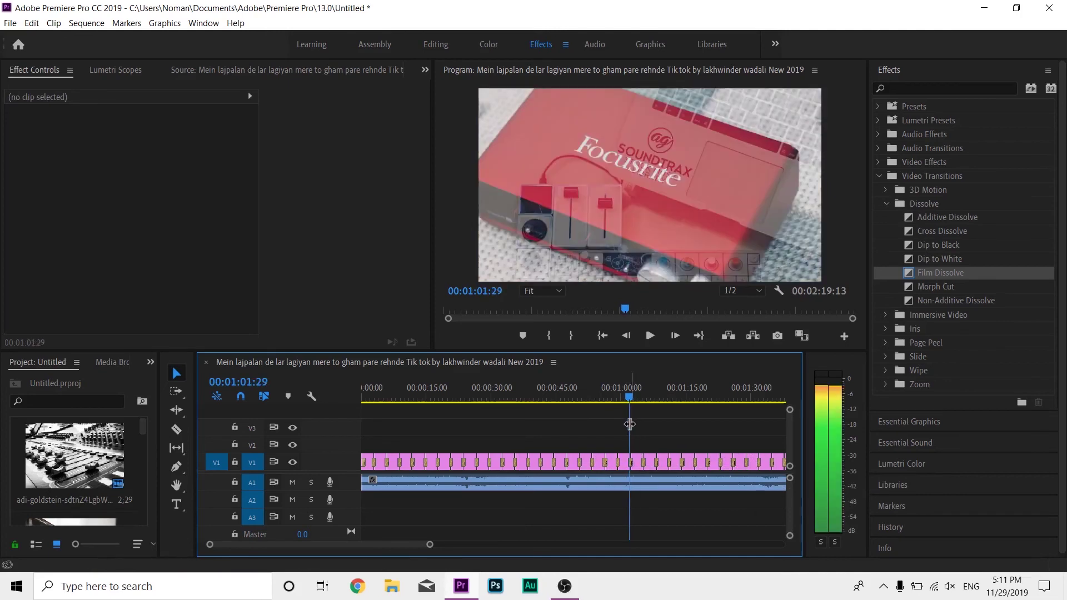